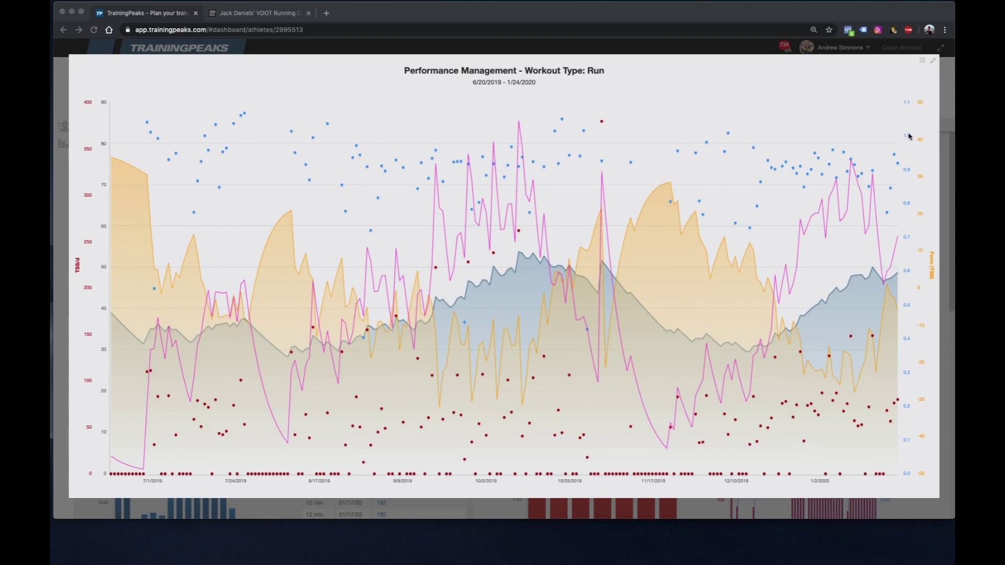
Bring the browser with the enlarged Run Performance Management chart into focus
click(908, 137)
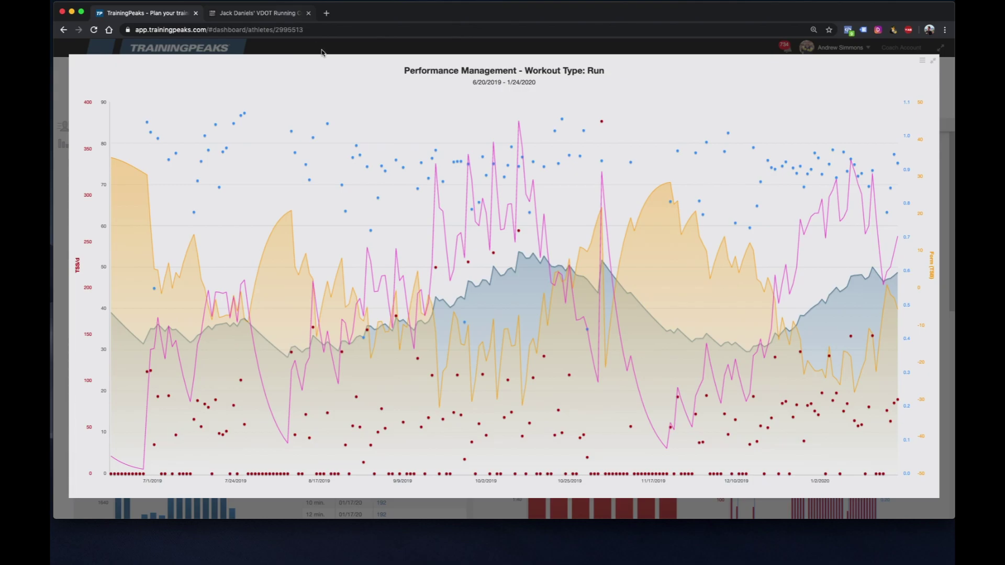
mouse_move(893, 157)
mouse_move(149, 130)
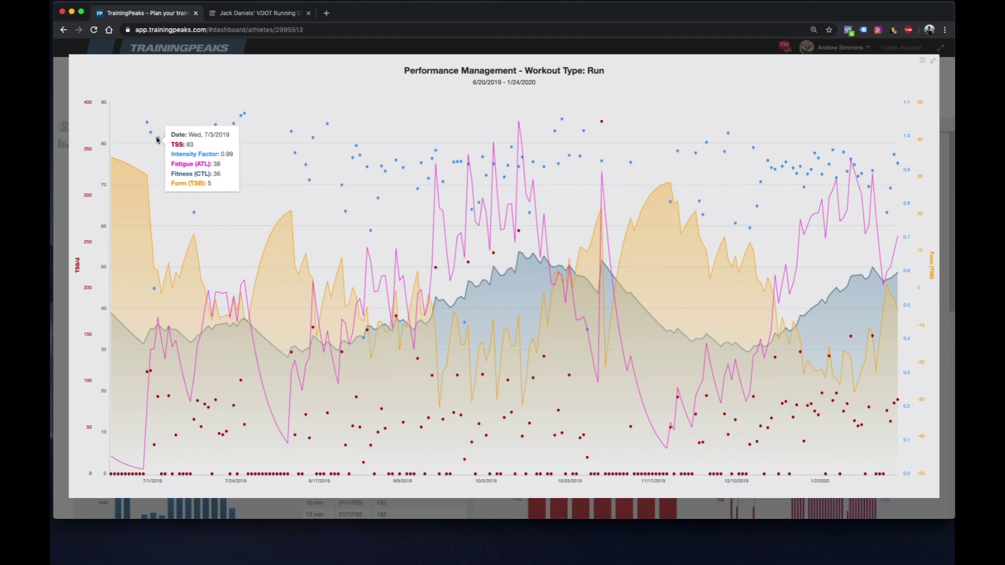
mouse_move(242, 117)
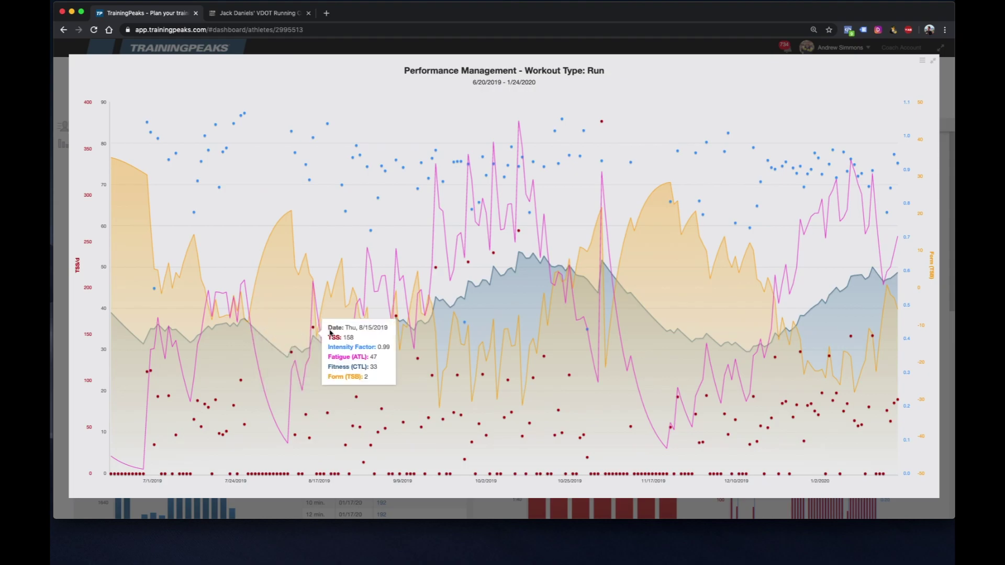
mouse_move(324, 329)
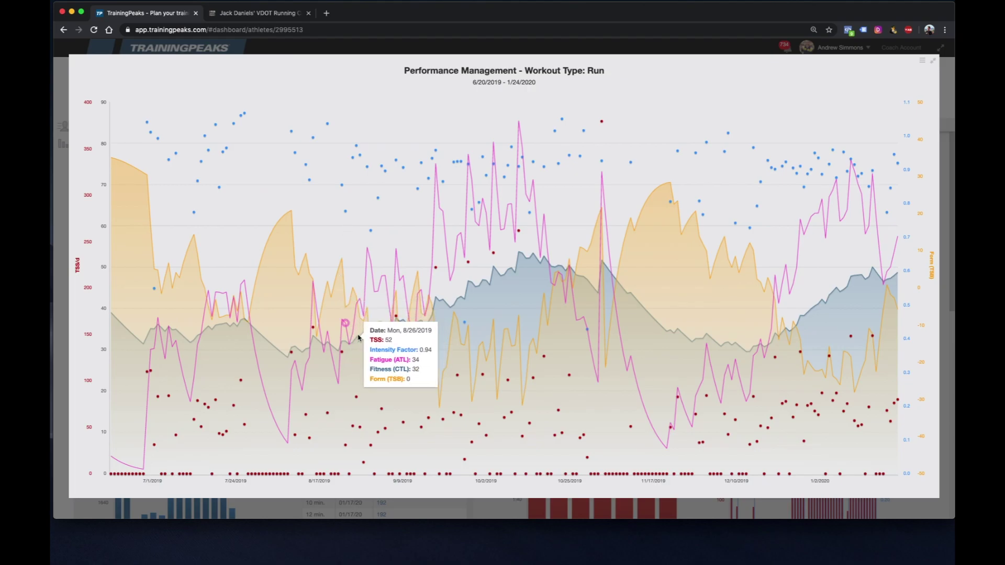
mouse_move(477, 263)
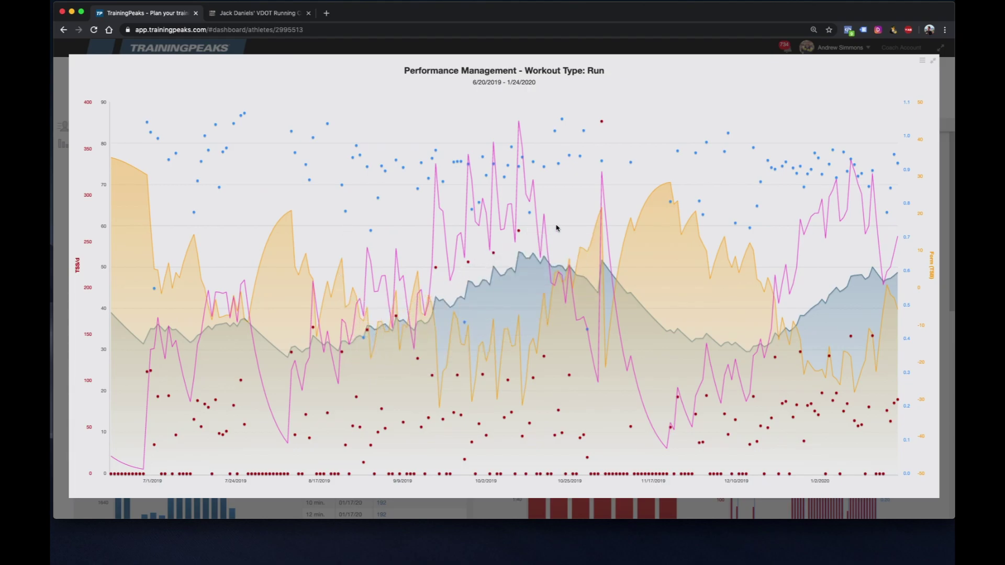
click(603, 122)
Open the 26.4 mi run from 11/3/2019 on the chart and save it again
click(603, 122)
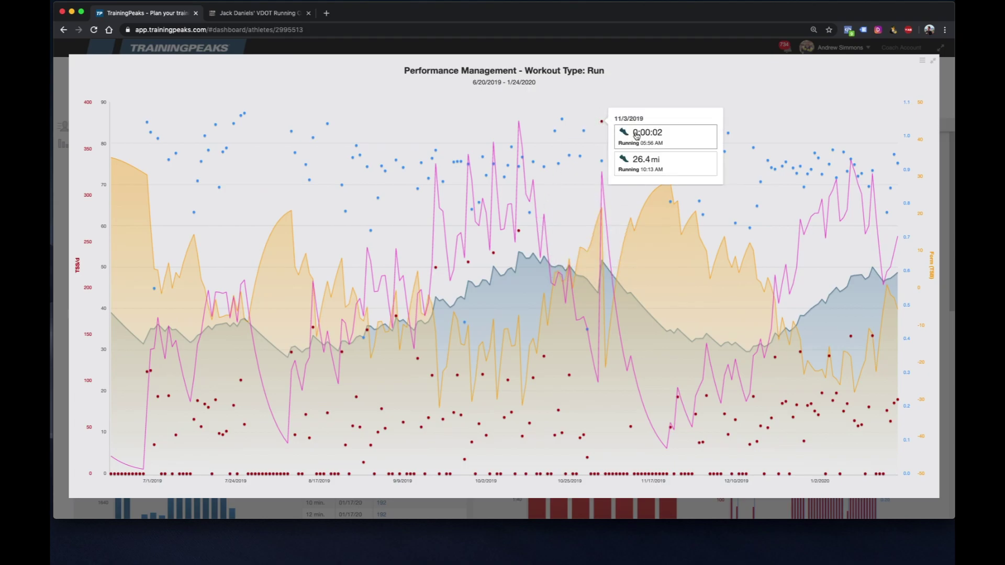
click(648, 163)
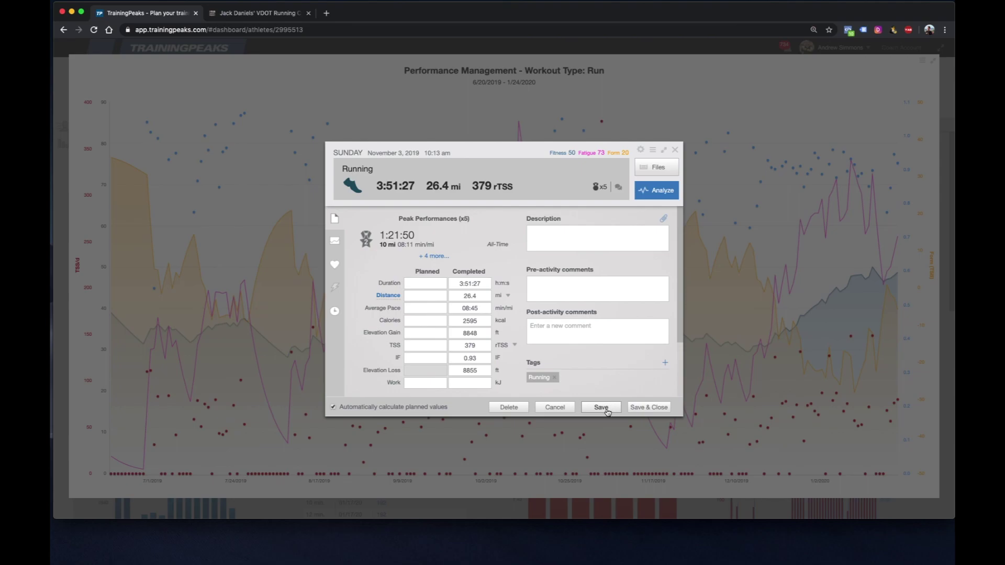
click(648, 408)
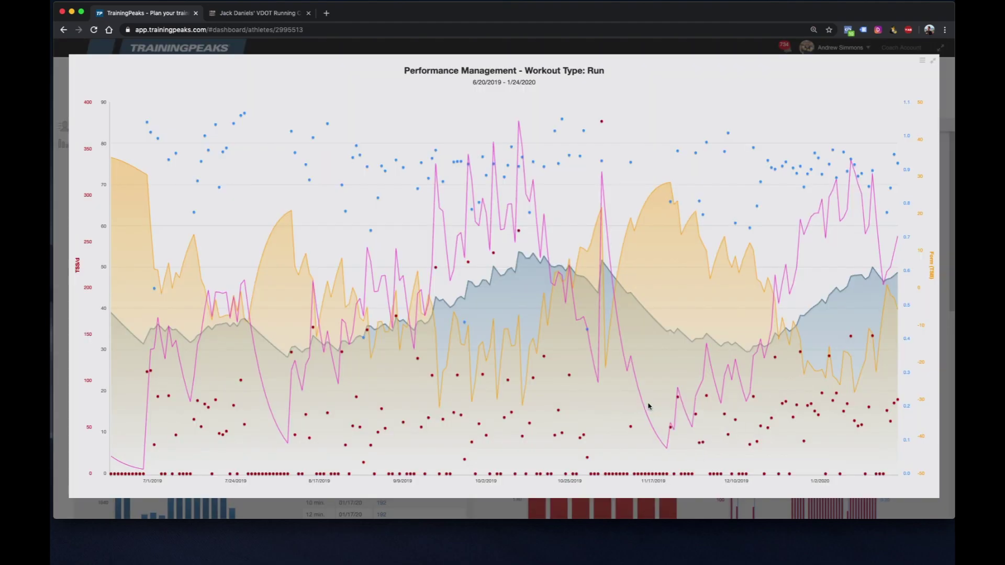
mouse_move(522, 235)
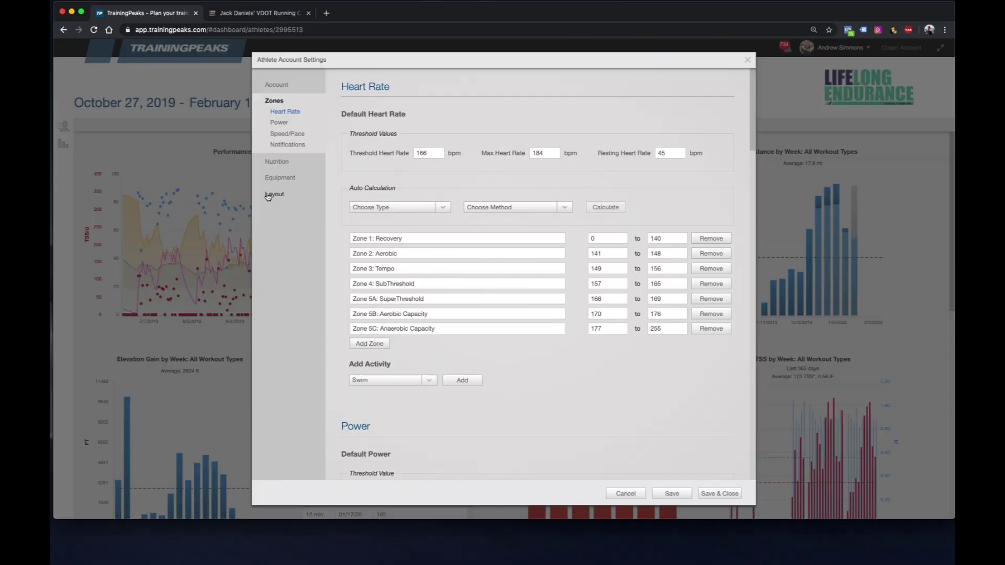
Generate ten PZI (10) pace zones from the 07:00 min/mi threshold speed
scroll(411, 393, down, 5)
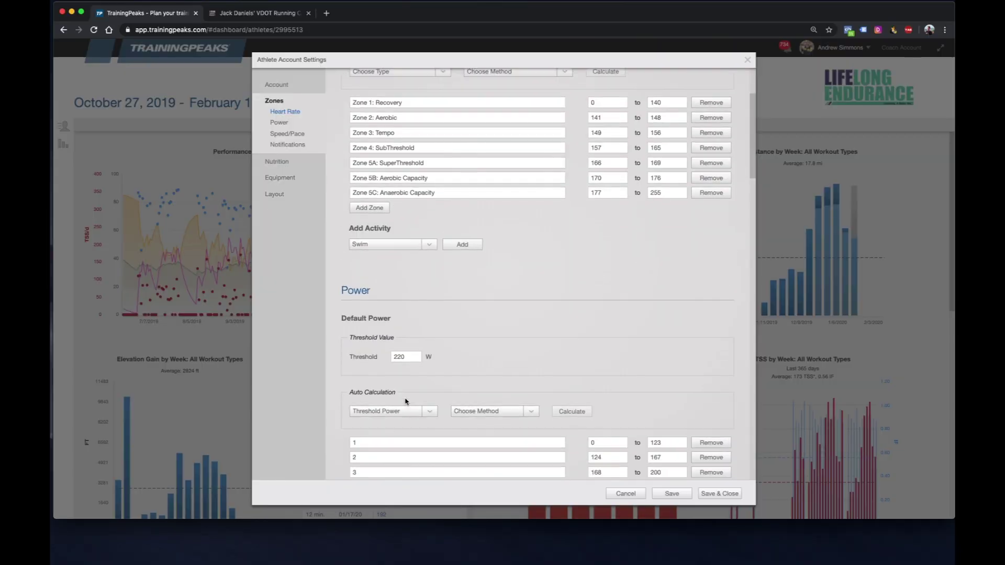
scroll(406, 402, up, 2)
scroll(387, 356, down, 6)
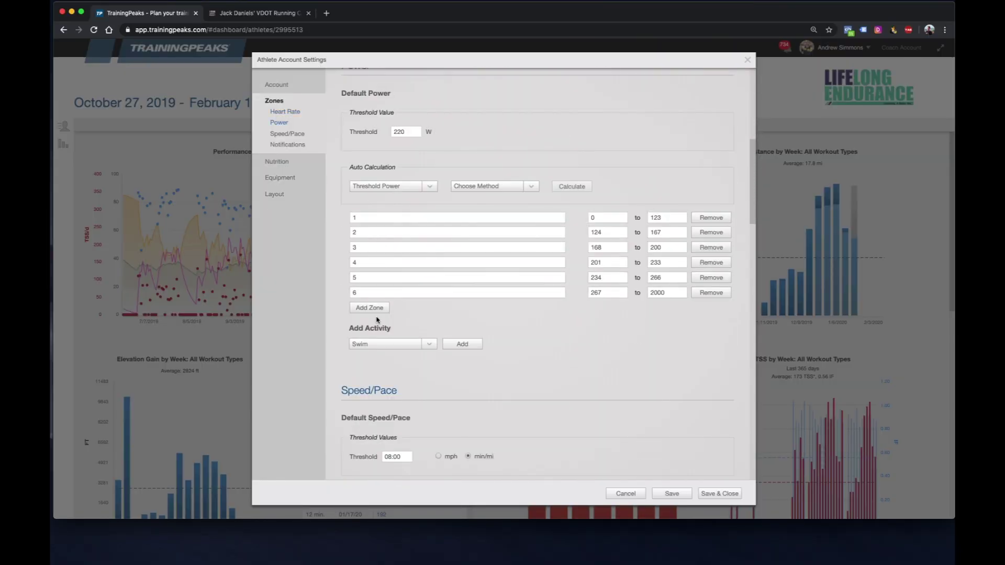
scroll(387, 346, down, 2)
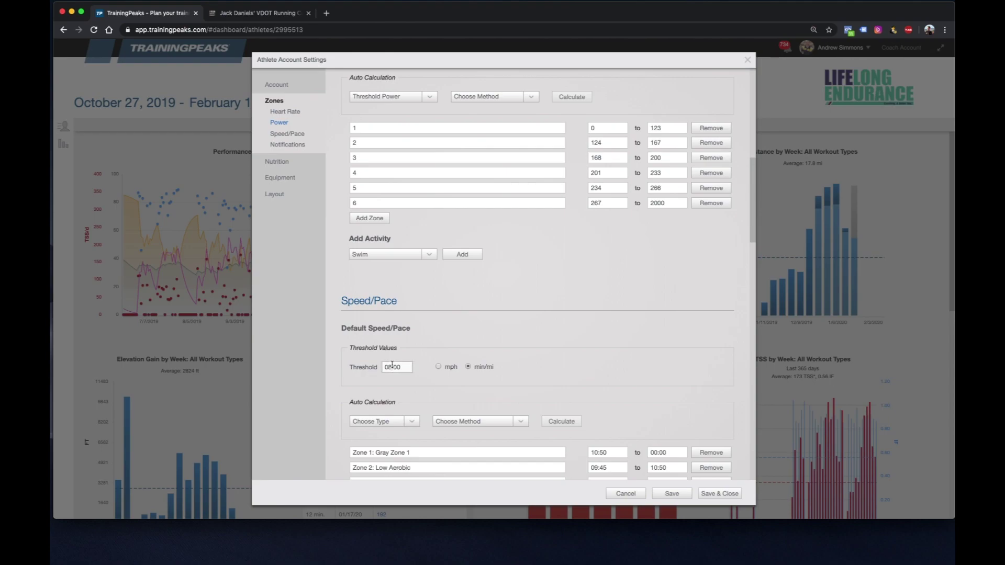
click(384, 421)
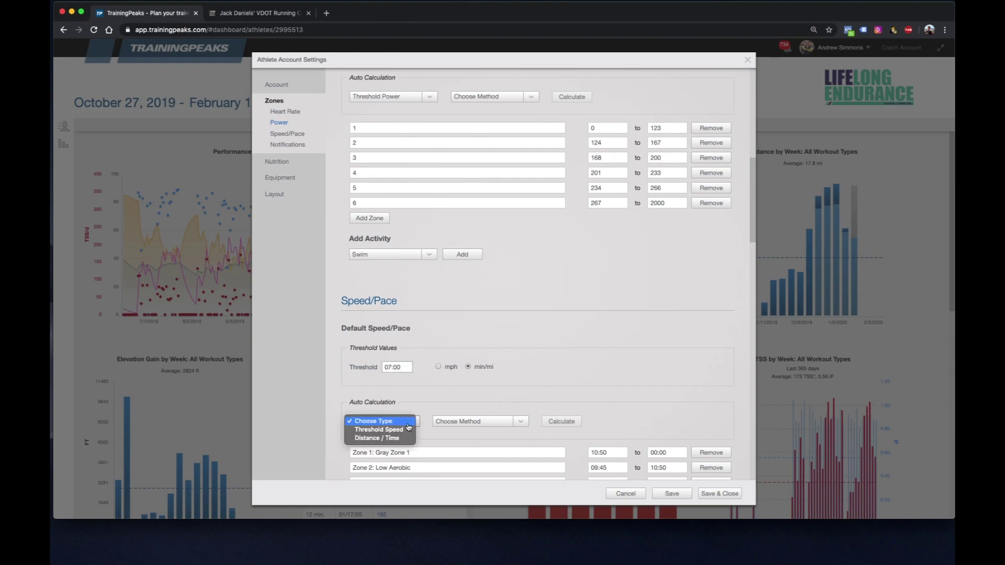
click(377, 429)
click(520, 421)
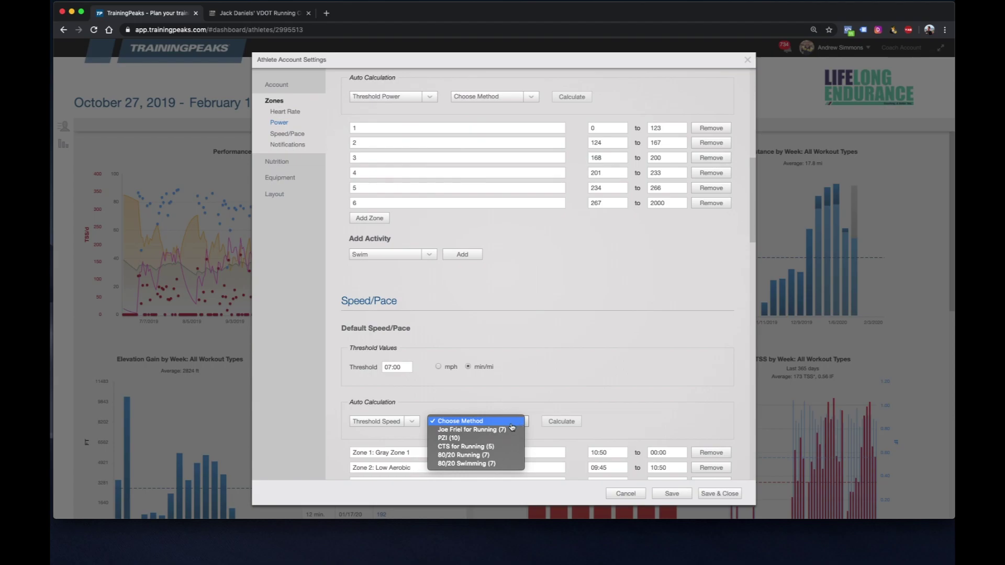
click(500, 439)
scroll(524, 366, down, 5)
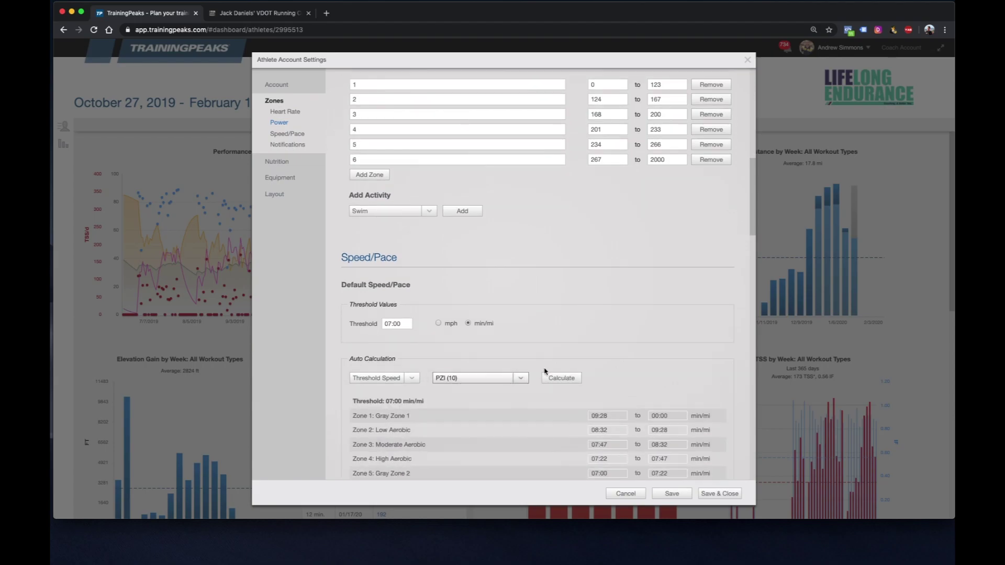
click(512, 388)
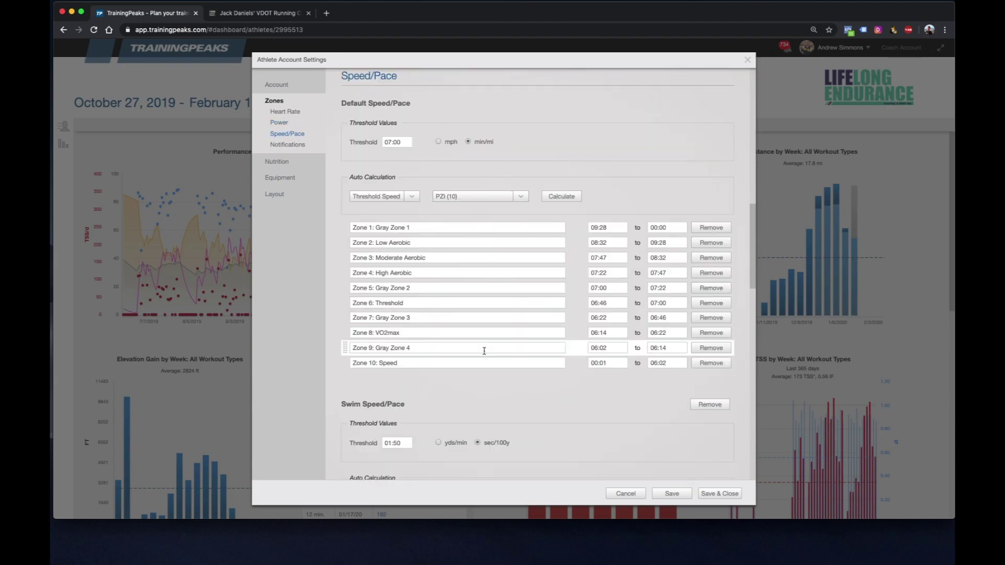
scroll(471, 361, down, 7)
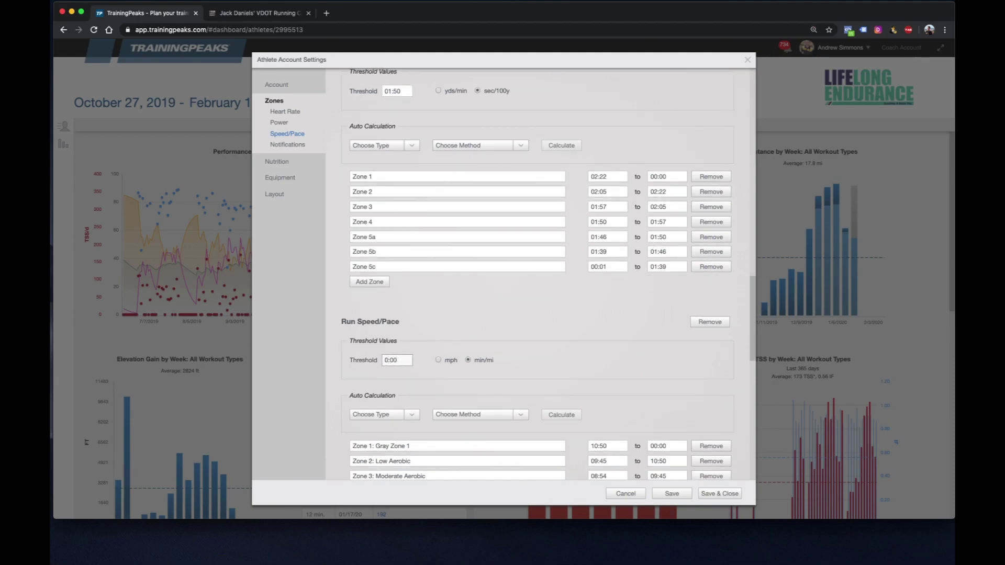
Calculate run zones from threshold speed with PZI (10) and apply the paces
scroll(471, 416, down, 1)
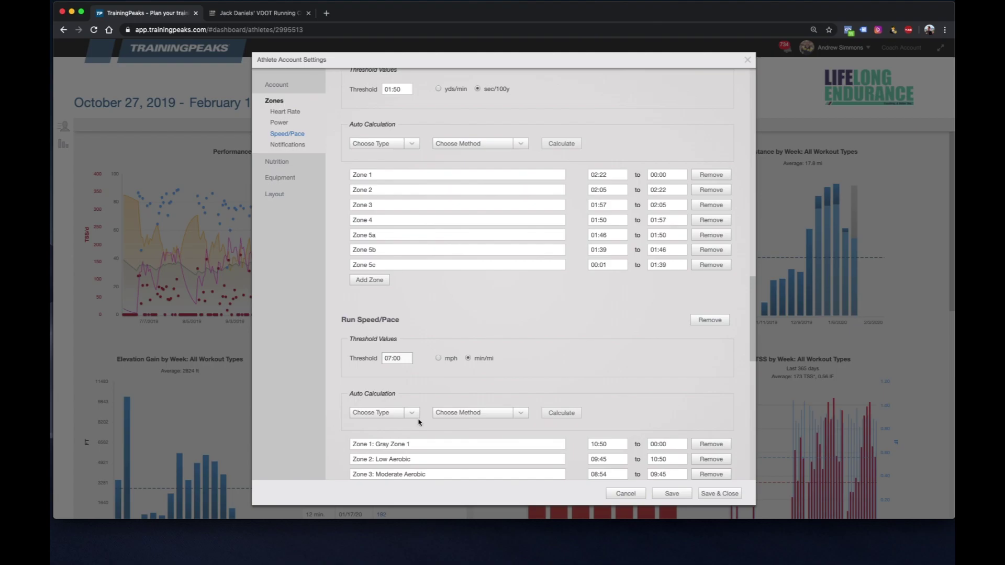
click(411, 414)
click(455, 415)
click(455, 414)
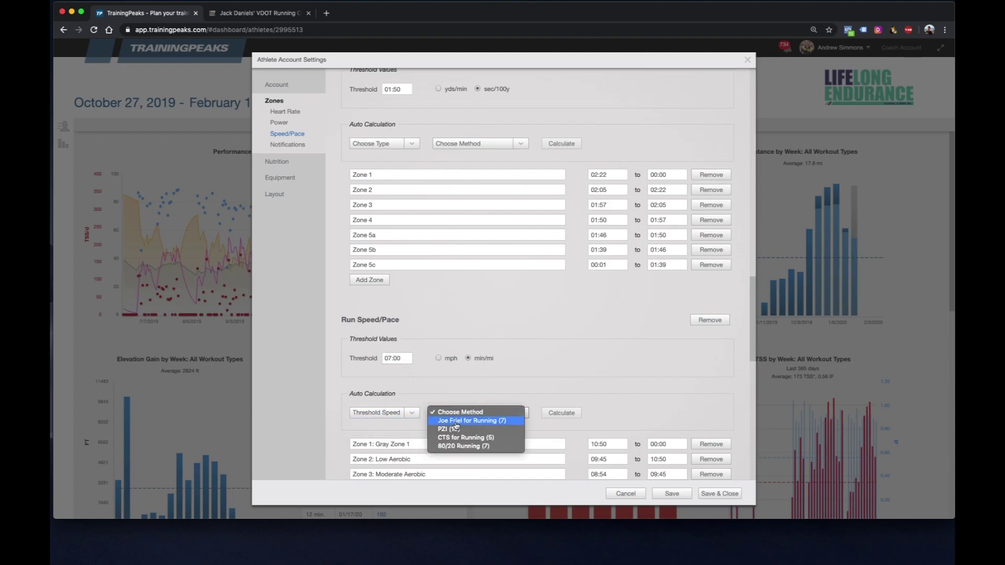
click(463, 430)
click(553, 414)
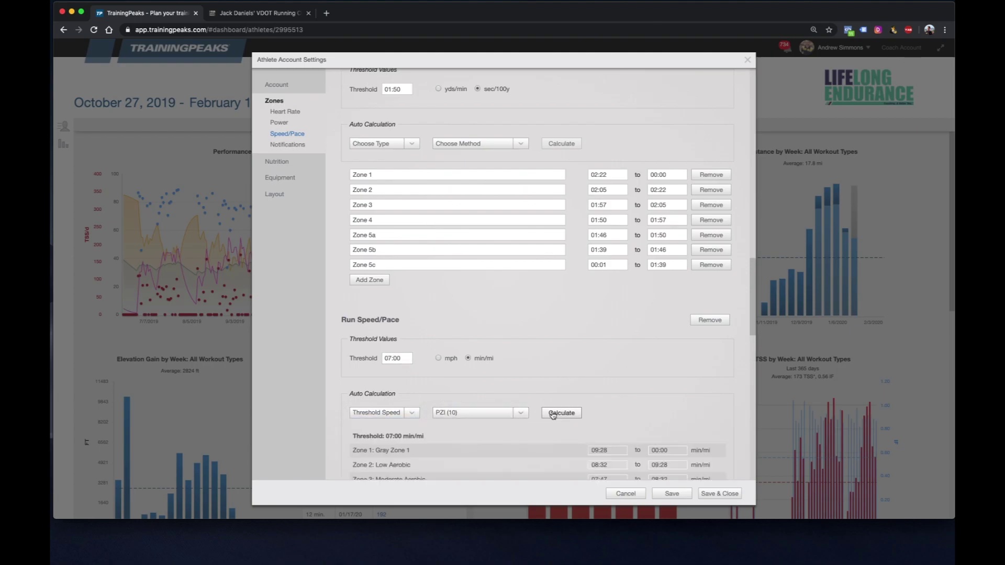
scroll(553, 411, down, 8)
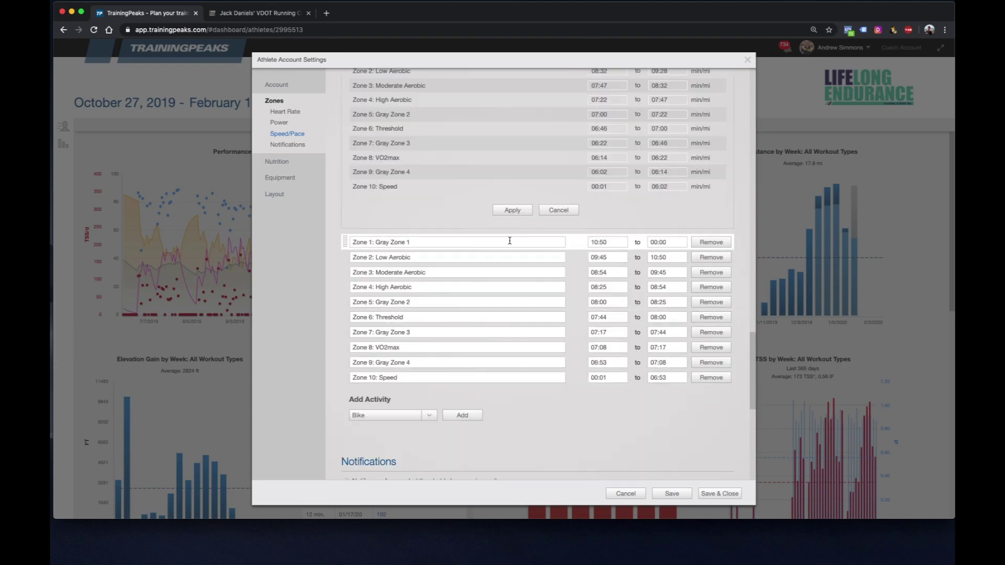
click(513, 210)
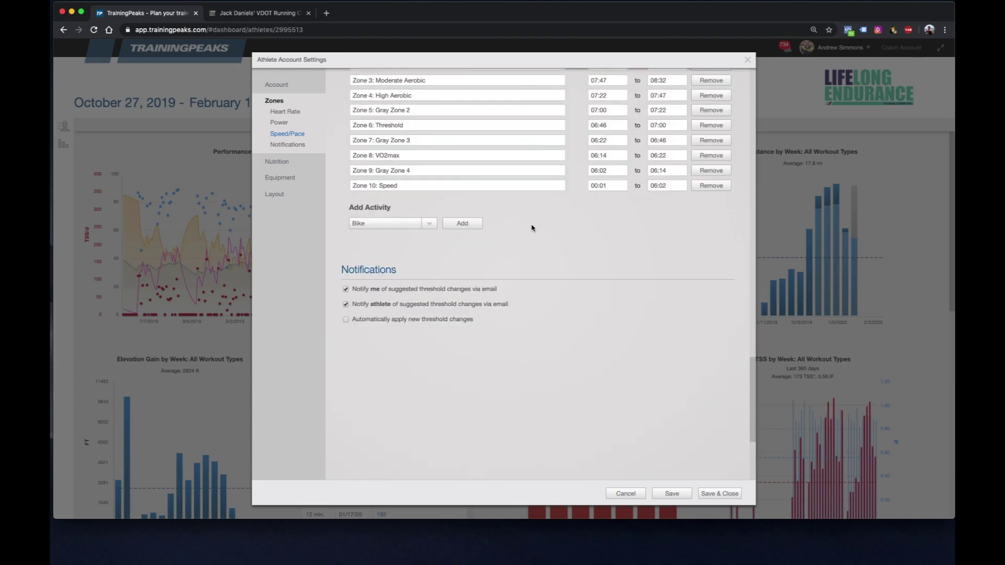
Open the Performance Management chart's settings from the dashboard
scroll(536, 221, up, 4)
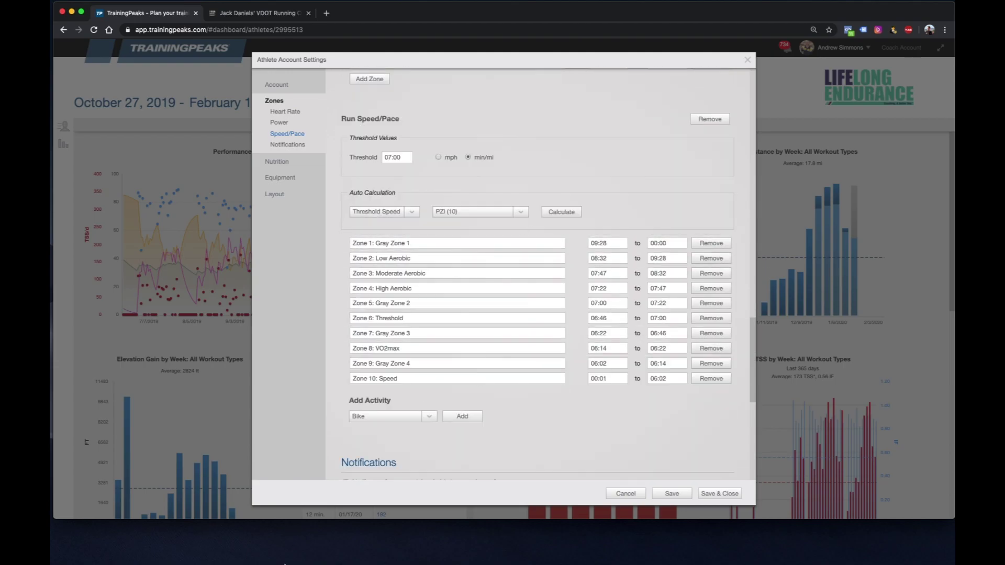
scroll(386, 367, down, 3)
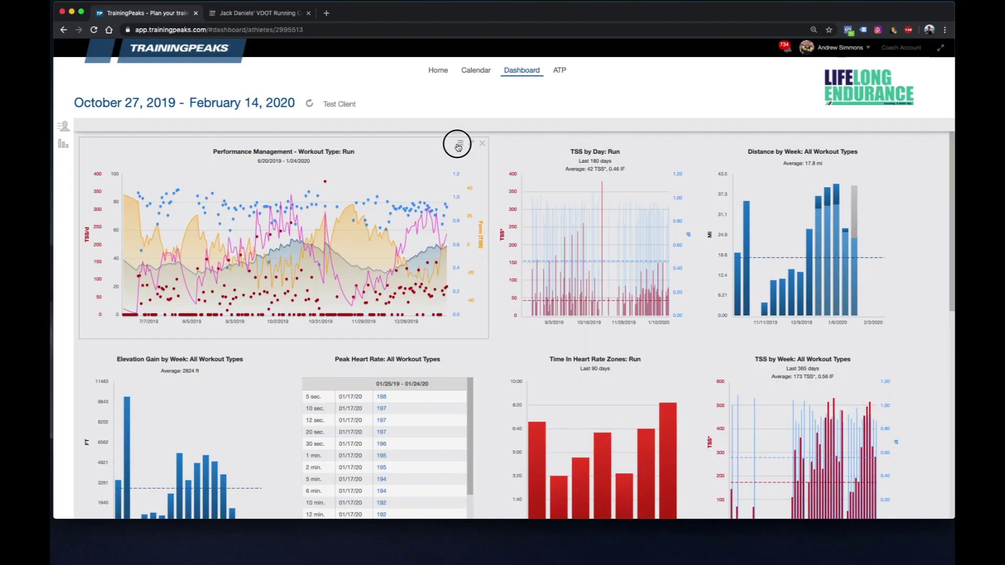
click(460, 144)
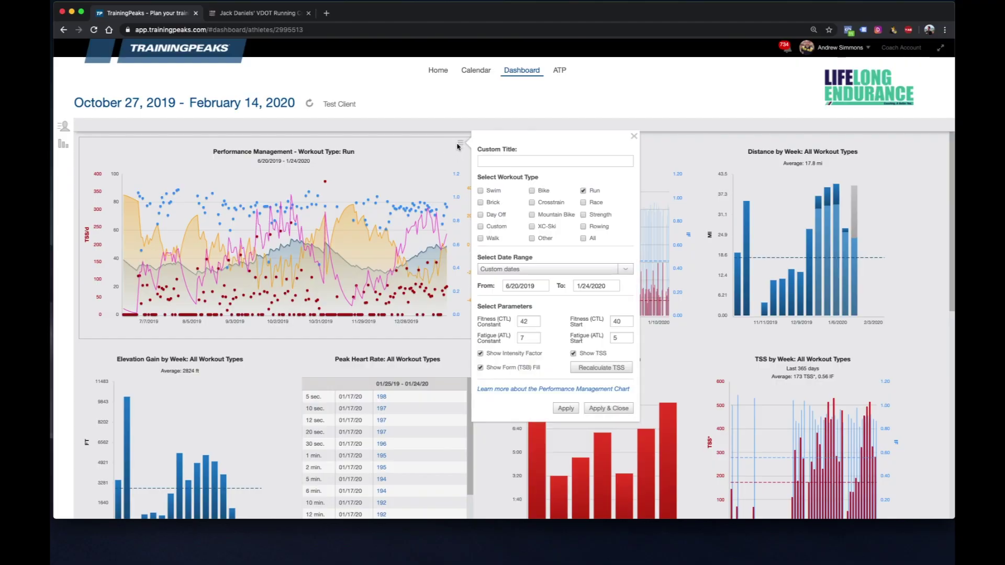
Recalculate TSS for Run workouts only, from 8/23/2019 to 1/24/2020
click(591, 369)
click(478, 205)
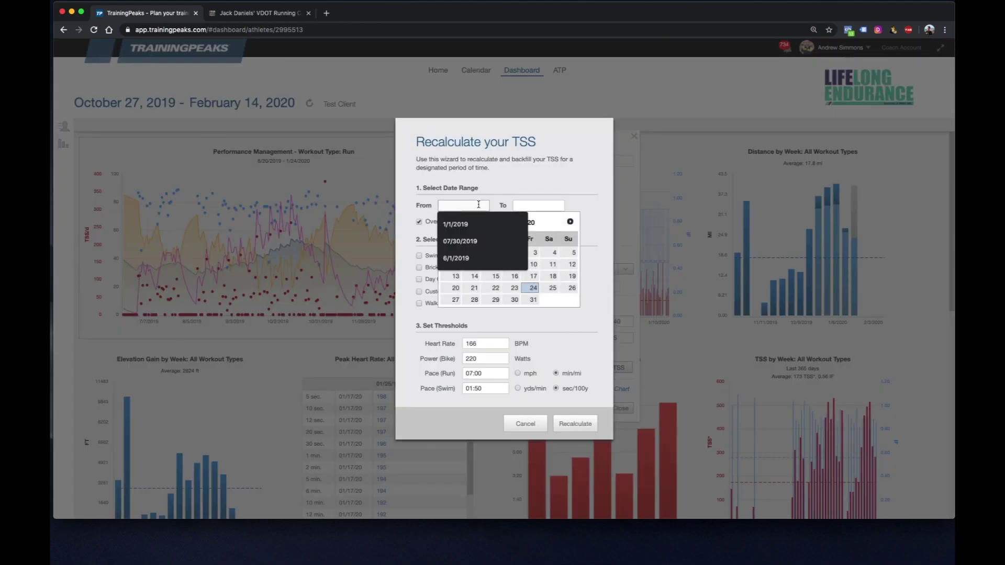
text(08/2)
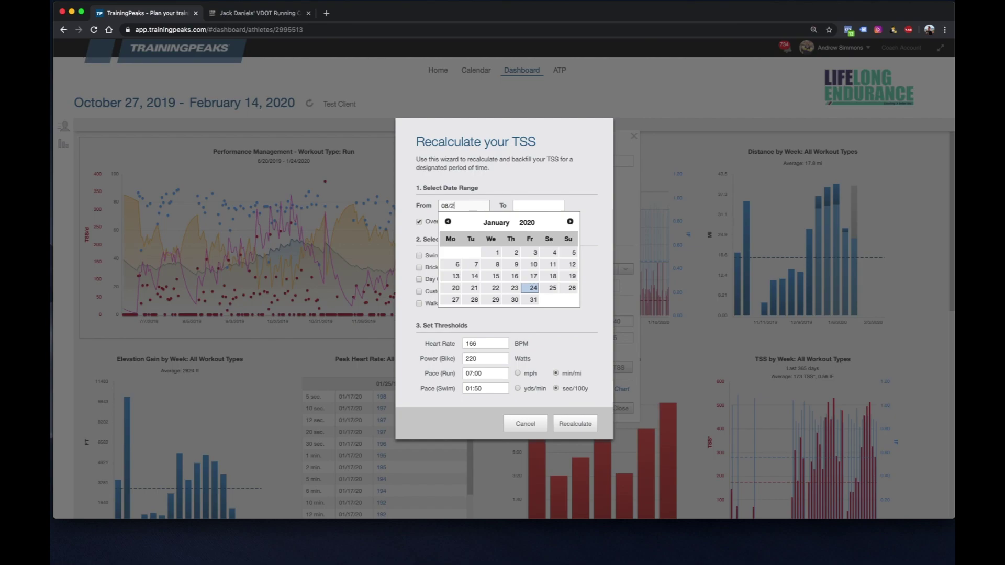
text(3/2019)
key(Tab)
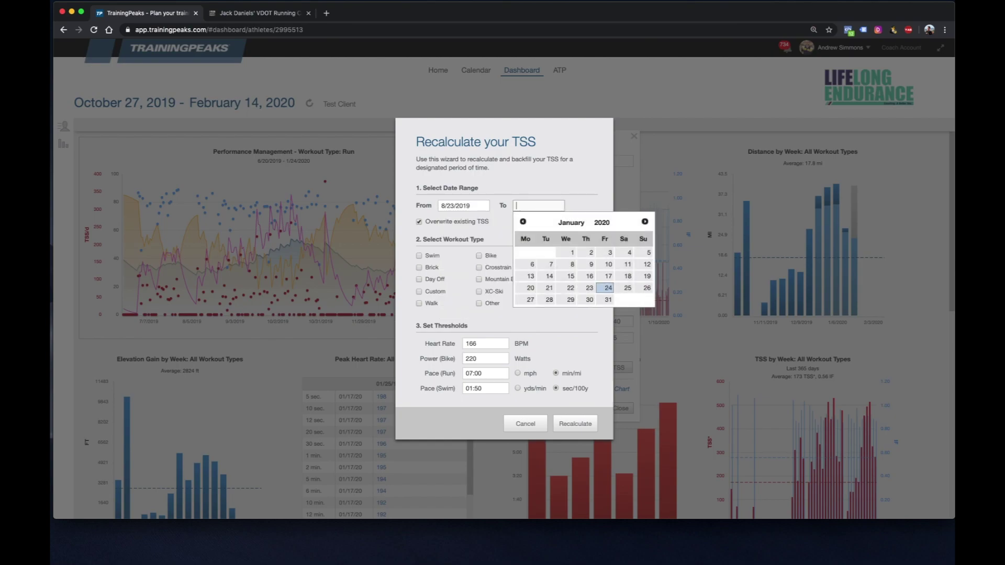
click(608, 287)
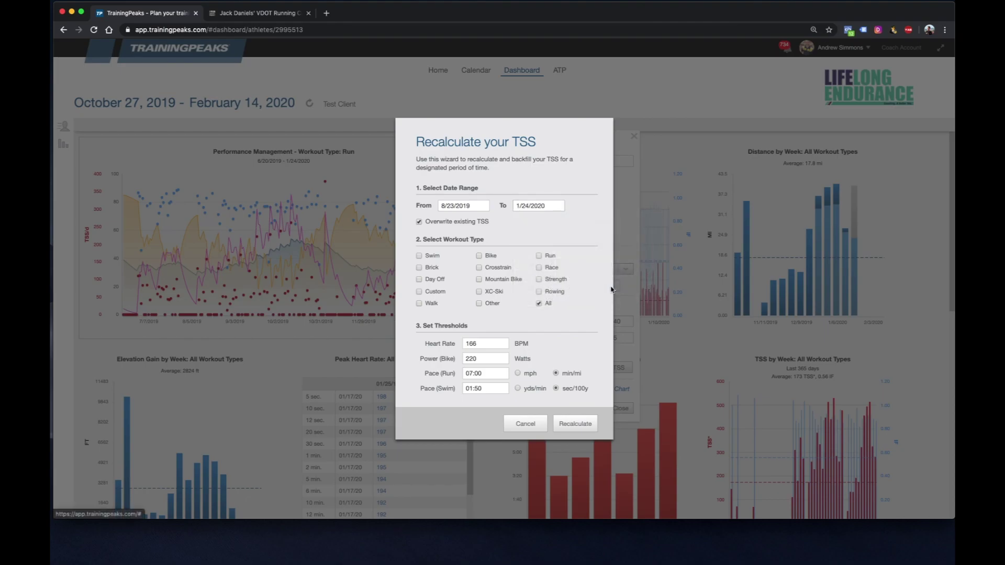
click(555, 227)
click(547, 257)
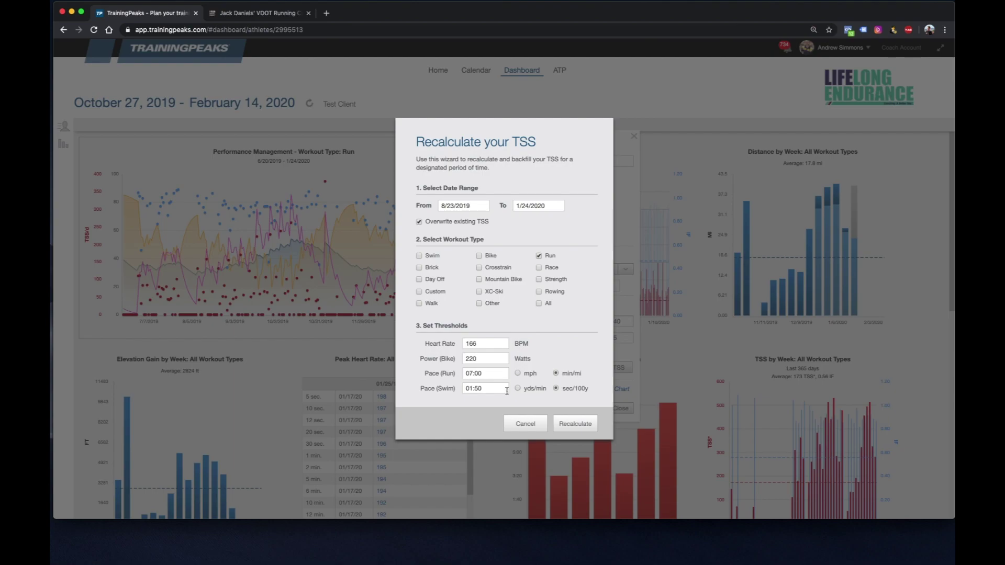
click(574, 423)
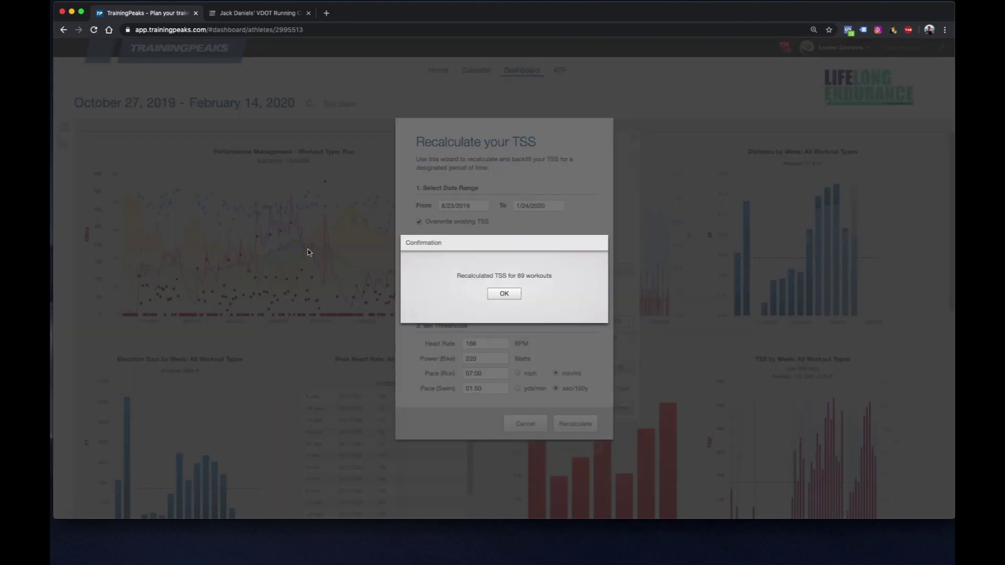
Dismiss the TSS confirmation and apply the chart settings to redraw the chart
click(504, 294)
click(568, 408)
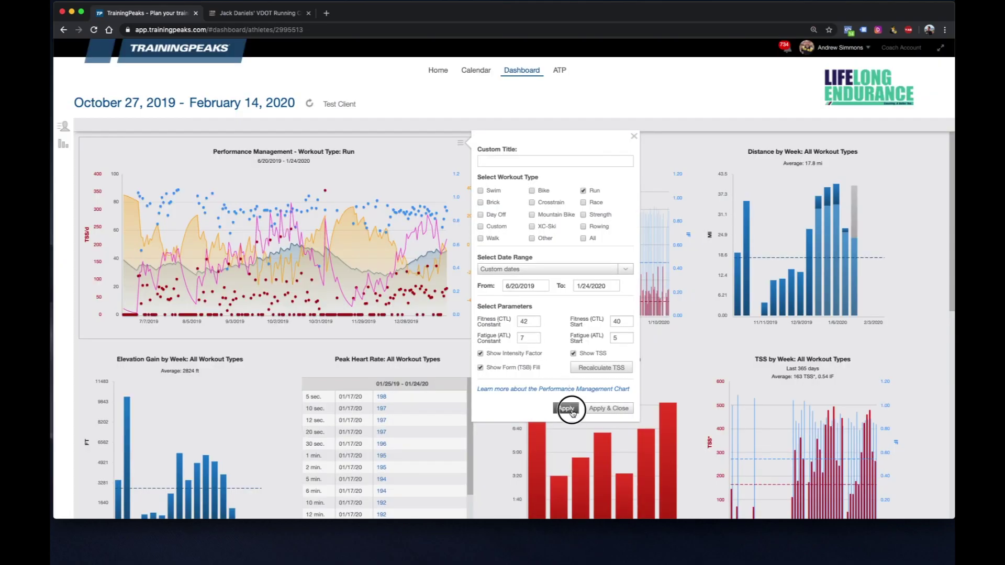
click(592, 409)
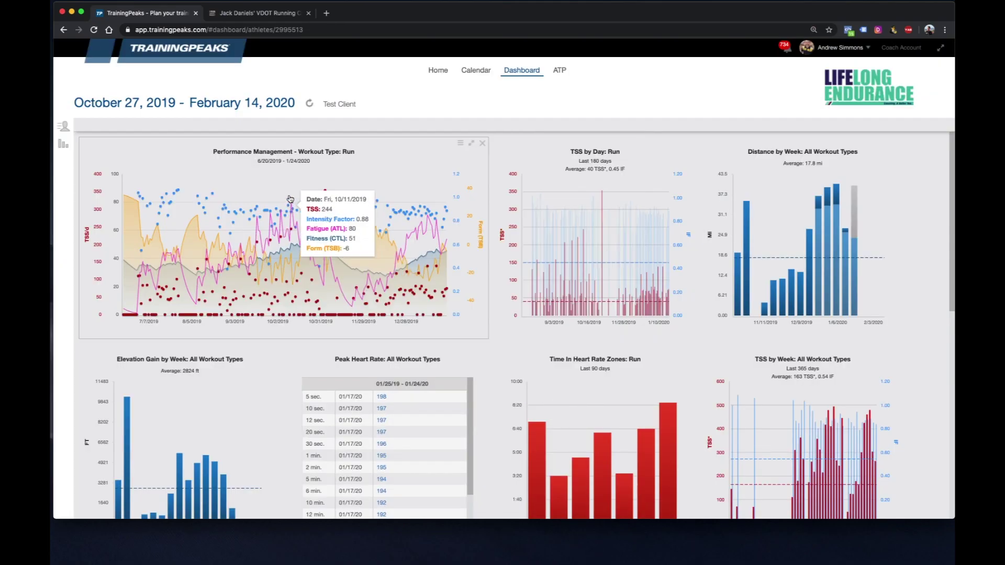